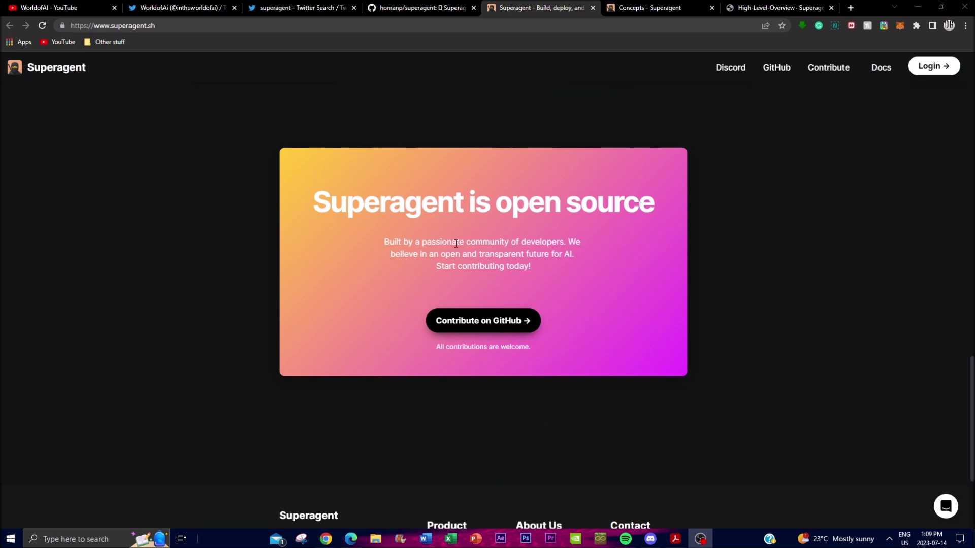
{"action": "left_click_drag", "start_coordinate": [335, 198], "coordinate": [665, 212]}
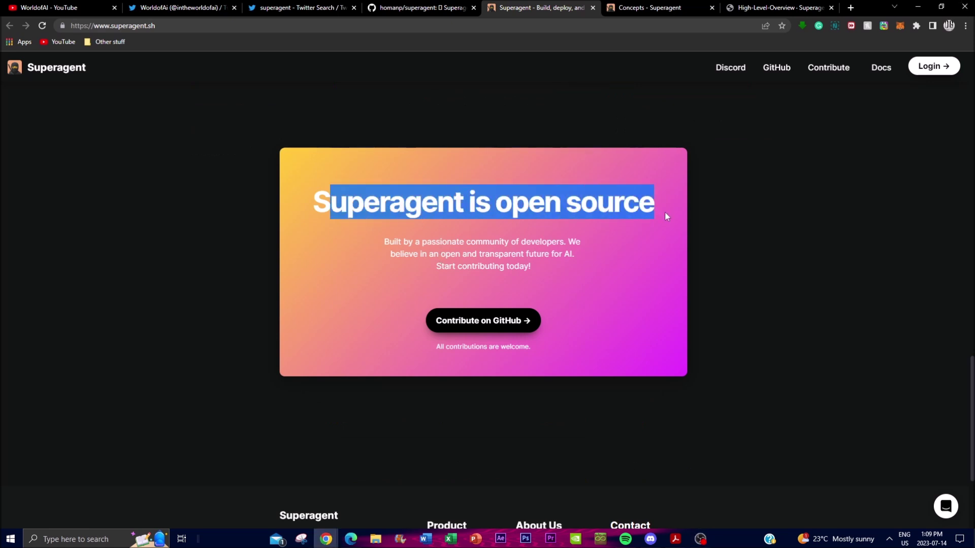
{"action": "left_click", "coordinate": [664, 214]}
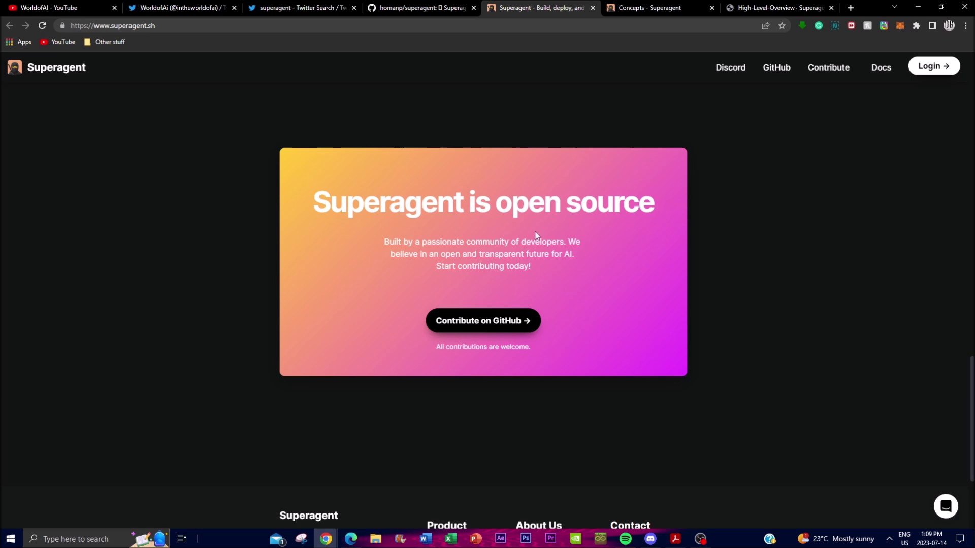
{"action": "scroll", "coordinate": [456, 229], "scroll_direction": "up", "scroll_amount": 12}
{"action": "scroll", "coordinate": [462, 238], "scroll_direction": "up", "scroll_amount": 8}
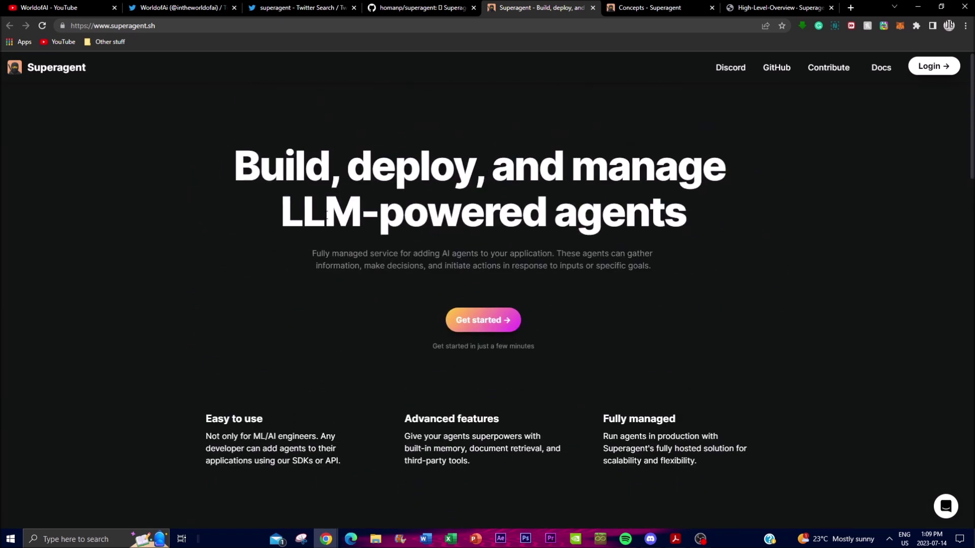
{"action": "scroll", "coordinate": [184, 245], "scroll_direction": "down", "scroll_amount": 7}
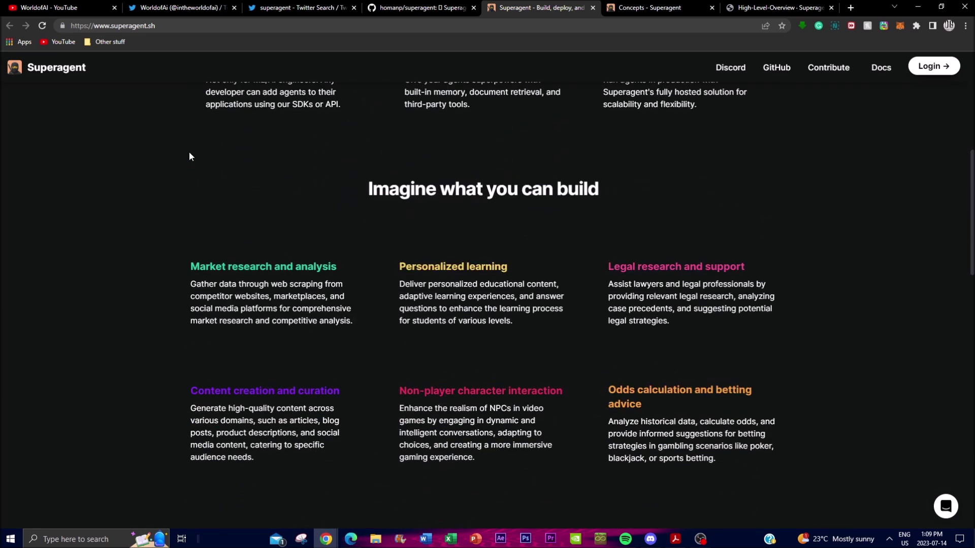
{"action": "scroll", "coordinate": [273, 218], "scroll_direction": "up", "scroll_amount": 7}
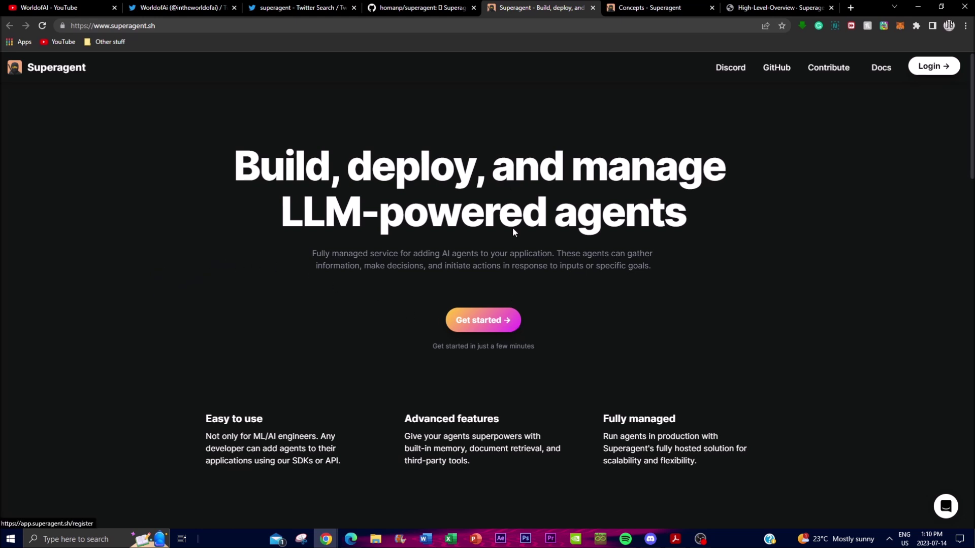
{"action": "left_click", "coordinate": [440, 11]}
{"action": "scroll", "coordinate": [327, 243], "scroll_direction": "down", "scroll_amount": 15}
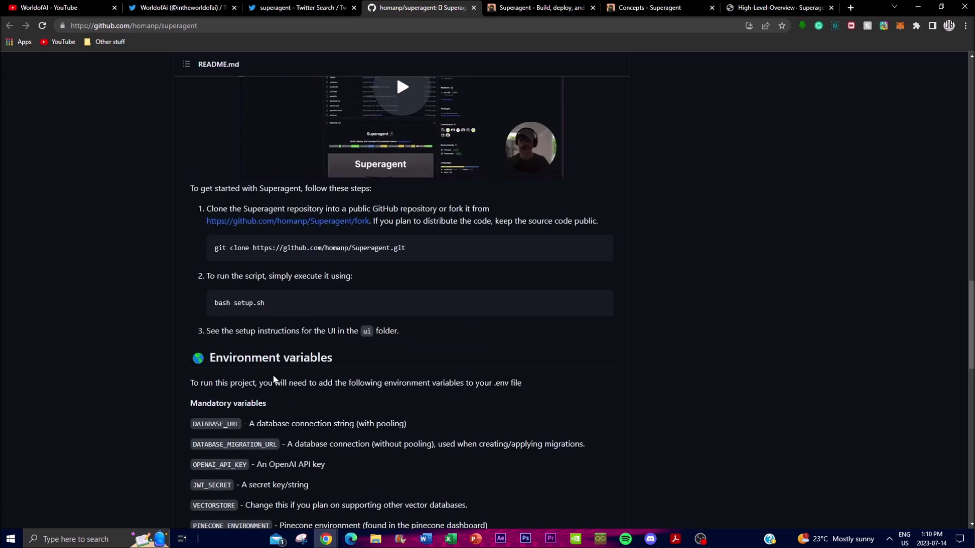
{"action": "scroll", "coordinate": [412, 414], "scroll_direction": "up", "scroll_amount": 1}
{"action": "scroll", "coordinate": [411, 414], "scroll_direction": "up", "scroll_amount": 10}
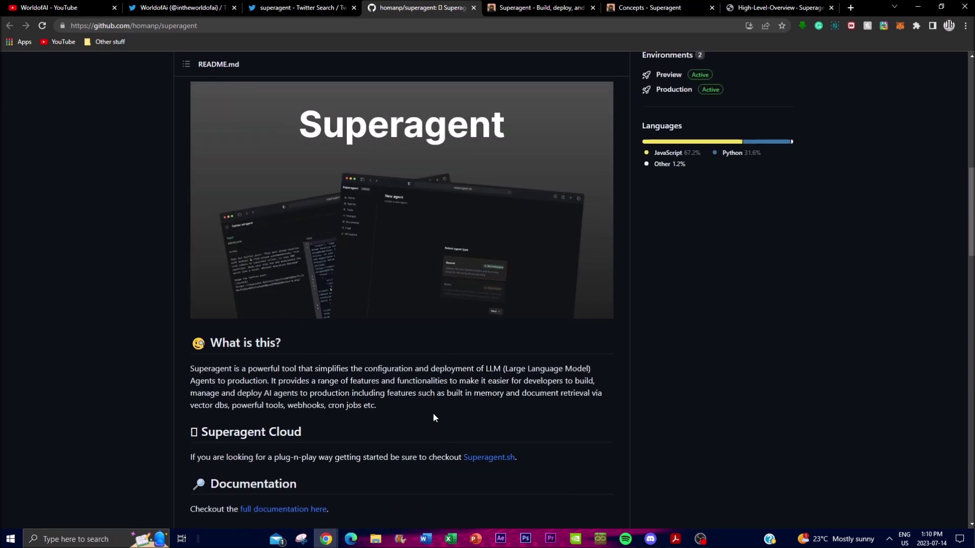
{"action": "left_click", "coordinate": [508, 7]}
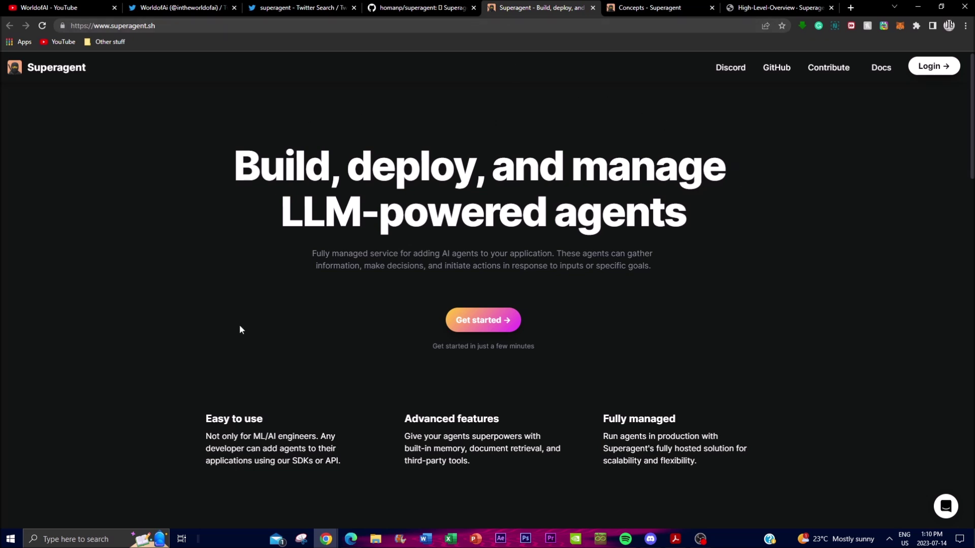
{"action": "right_click", "coordinate": [477, 318]}
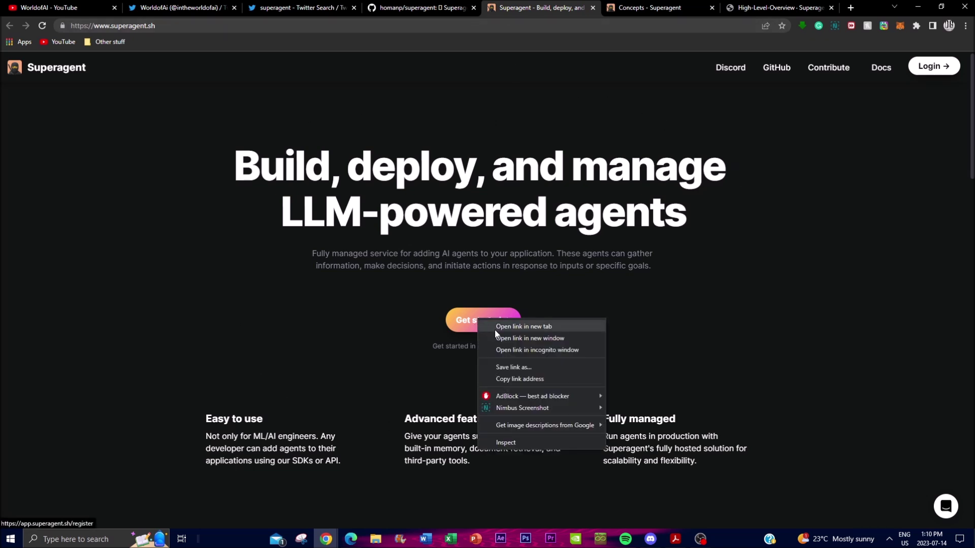
{"action": "left_click", "coordinate": [495, 327]}
{"action": "left_click", "coordinate": [569, 6]}
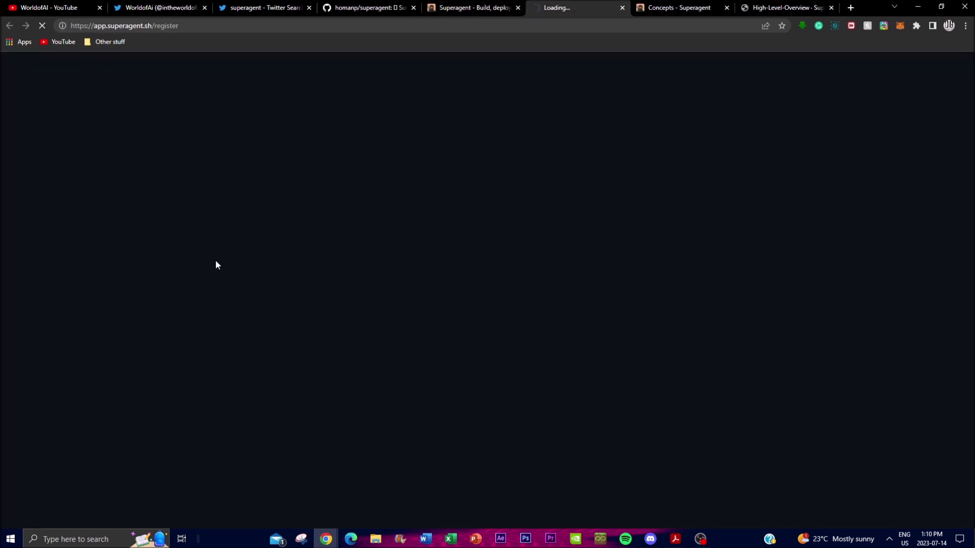
{"action": "left_click", "coordinate": [623, 9]}
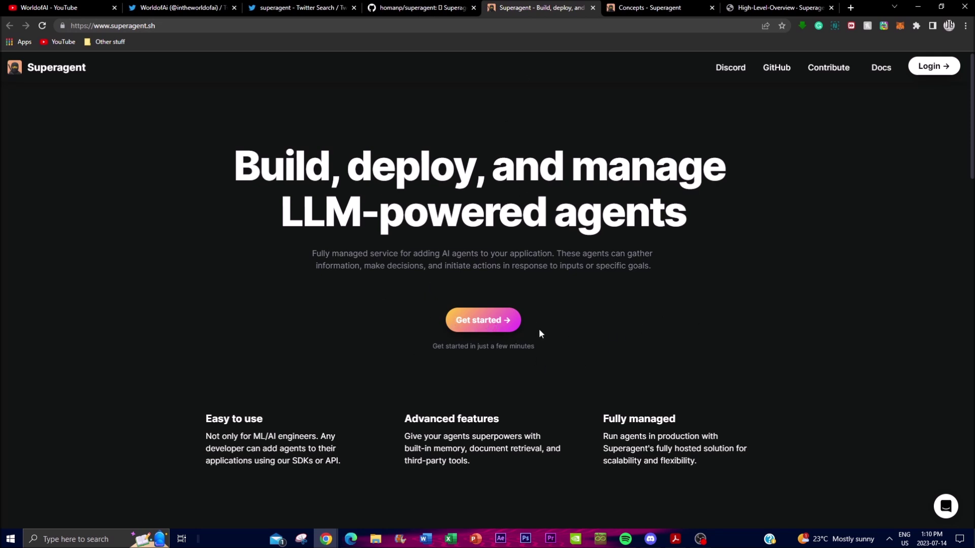
Step: Bring the Edge app Home forward and highlight its beta banner, heading and intro text
{"action": "left_click", "coordinate": [345, 538]}
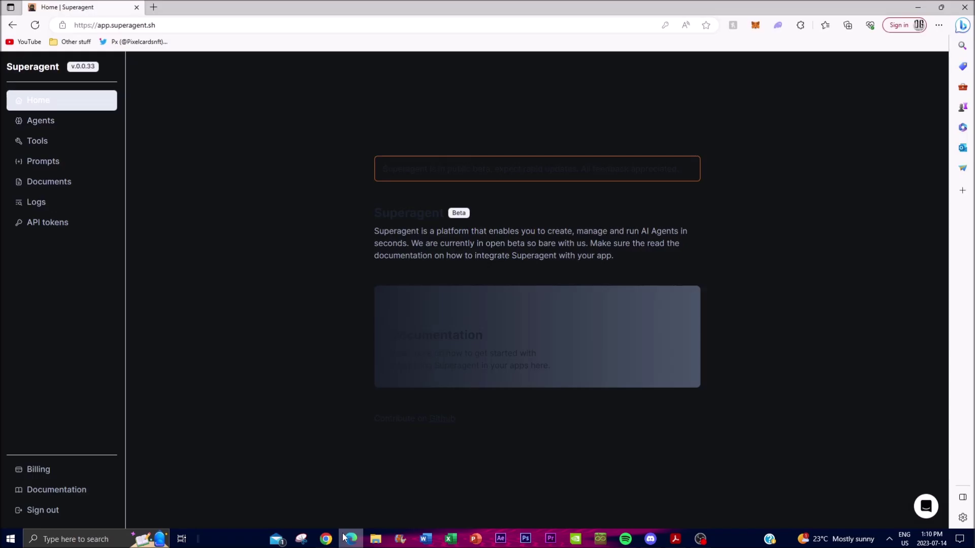
{"action": "left_click_drag", "start_coordinate": [333, 145], "coordinate": [475, 168]}
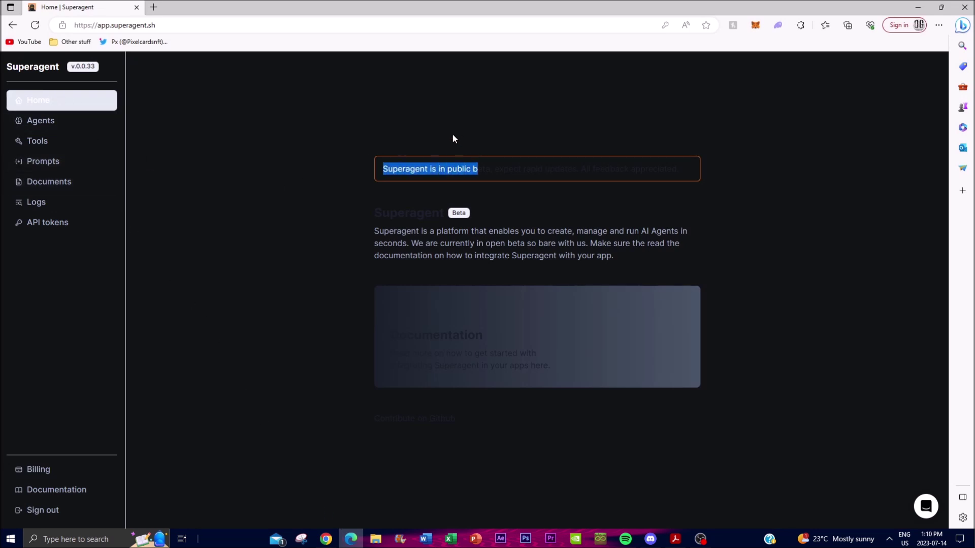
{"action": "left_click", "coordinate": [434, 216]}
{"action": "left_click_drag", "start_coordinate": [429, 215], "coordinate": [389, 218]}
{"action": "left_click", "coordinate": [385, 216]}
{"action": "right_click", "coordinate": [382, 213]}
{"action": "left_click", "coordinate": [358, 227]}
{"action": "left_click_drag", "start_coordinate": [358, 226], "coordinate": [453, 375]}
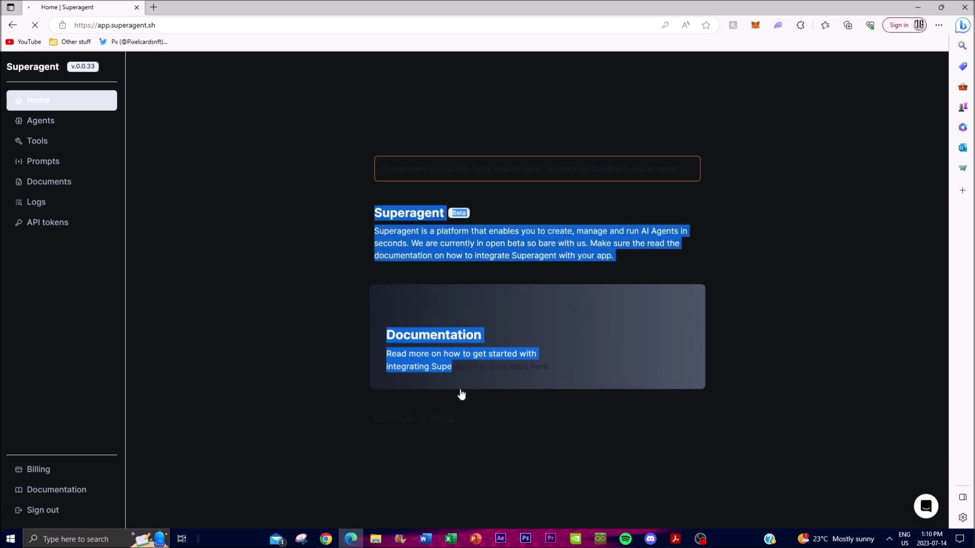
Step: Open the Superagent documentation from the Documentation card and briefly select its page text
{"action": "left_click", "coordinate": [450, 422]}
{"action": "left_click_drag", "start_coordinate": [496, 437], "coordinate": [309, 114]}
{"action": "left_click", "coordinate": [309, 117]}
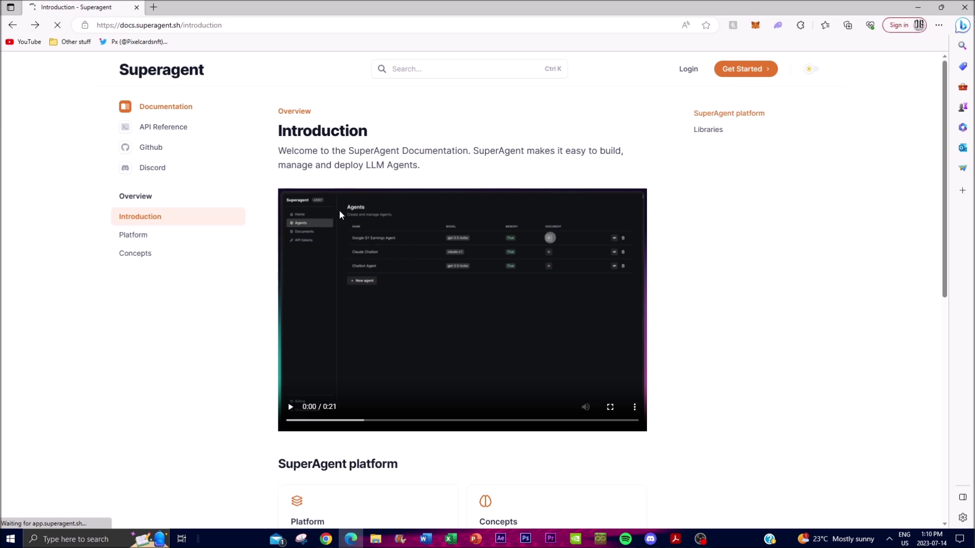
Step: Play the introduction demo video full screen, then return to normal playback with Esc
{"action": "left_click", "coordinate": [634, 407]}
{"action": "left_click", "coordinate": [599, 394]}
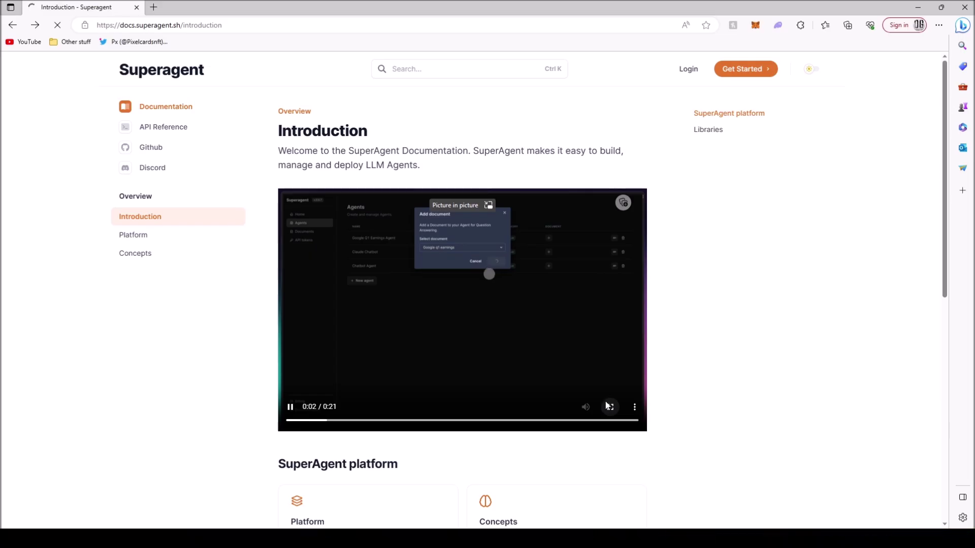
{"action": "left_click", "coordinate": [610, 407]}
{"action": "key", "text": "Escape"}
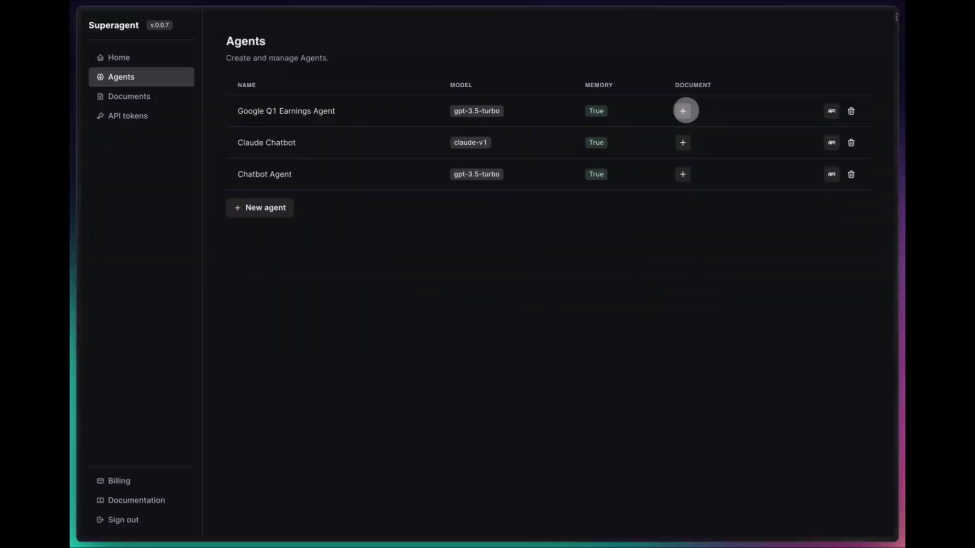
Step: Attach the Google q1 earnings document to the Google Q1 Earnings Agent
{"action": "left_click", "coordinate": [683, 110]}
{"action": "left_click", "coordinate": [528, 133]}
{"action": "left_click", "coordinate": [529, 145]}
{"action": "left_click", "coordinate": [564, 163]}
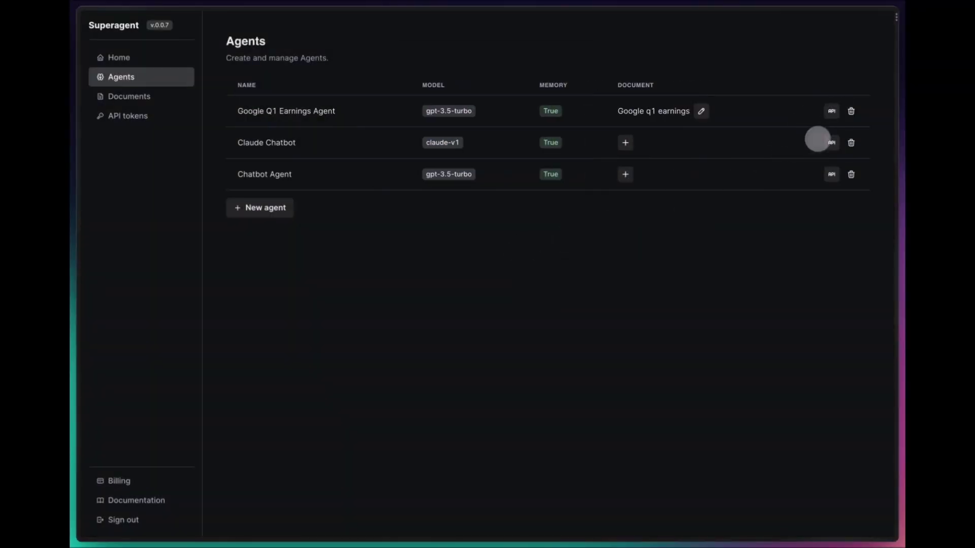
Step: Send a message to the Google Q1 Earnings Agent through its API runner
{"action": "left_click", "coordinate": [831, 143]}
{"action": "left_click", "coordinate": [417, 302]}
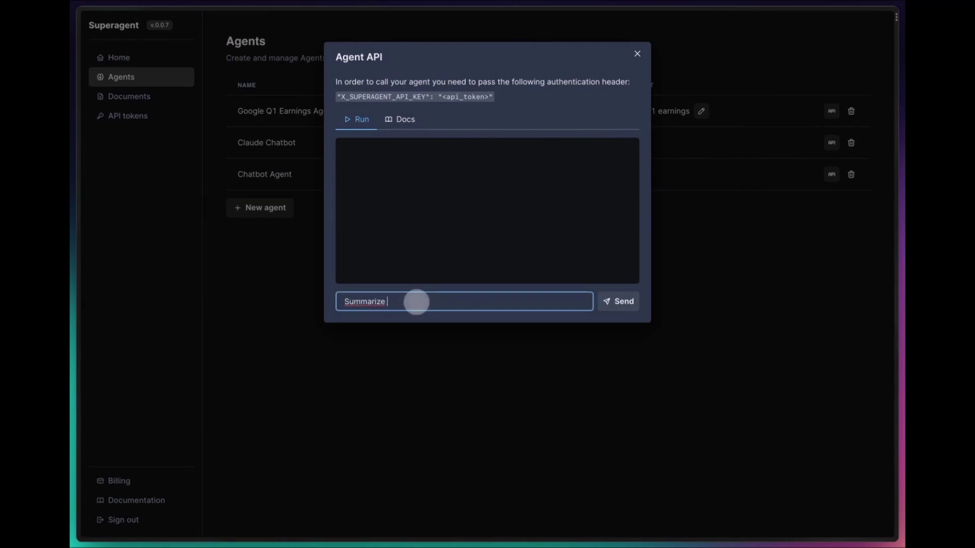
{"action": "key", "text": "Return"}
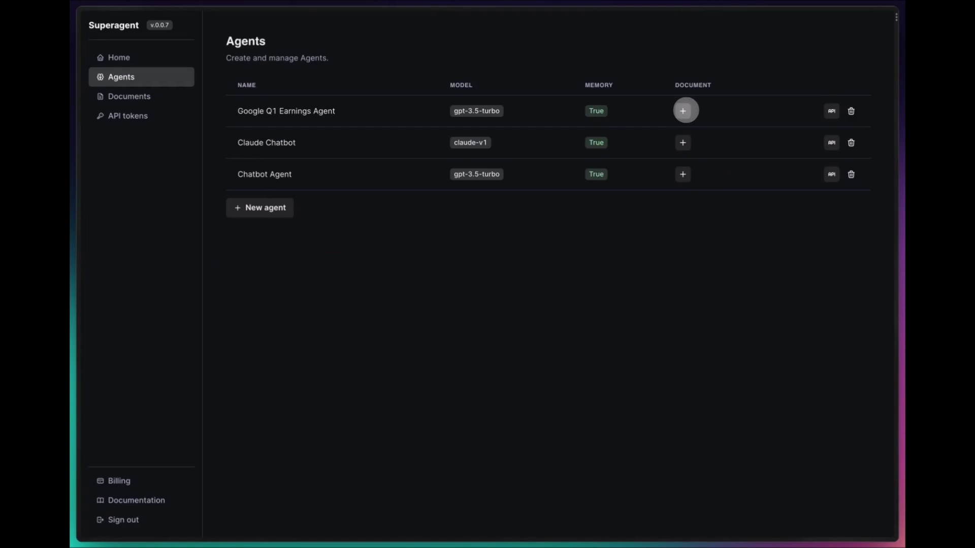
Step: Attach the Google q1 earnings document and send 'Summarize the Google q1 earnings' to the agent
{"action": "left_click", "coordinate": [685, 112]}
{"action": "left_click", "coordinate": [528, 132]}
{"action": "left_click", "coordinate": [527, 144]}
{"action": "left_click", "coordinate": [563, 163]}
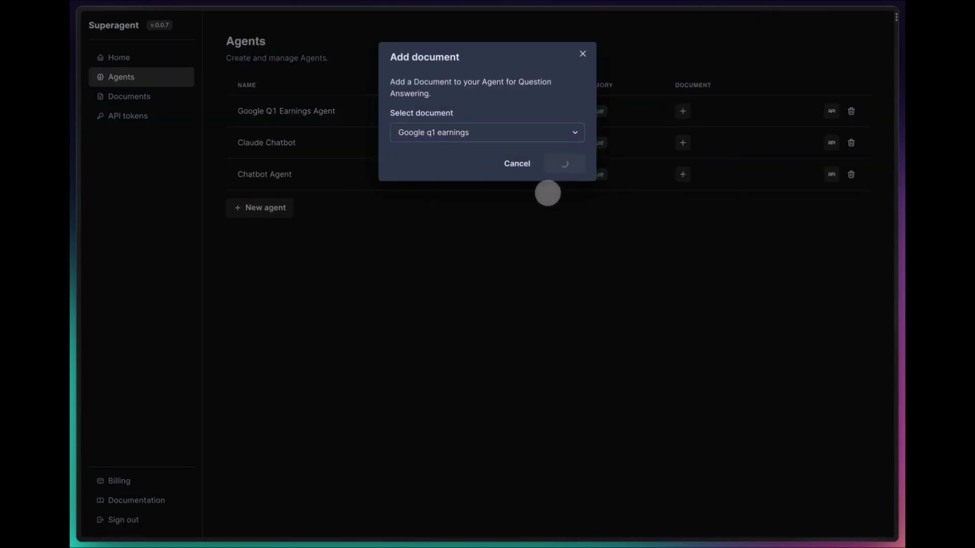
{"action": "left_click", "coordinate": [830, 143]}
{"action": "left_click", "coordinate": [417, 302]}
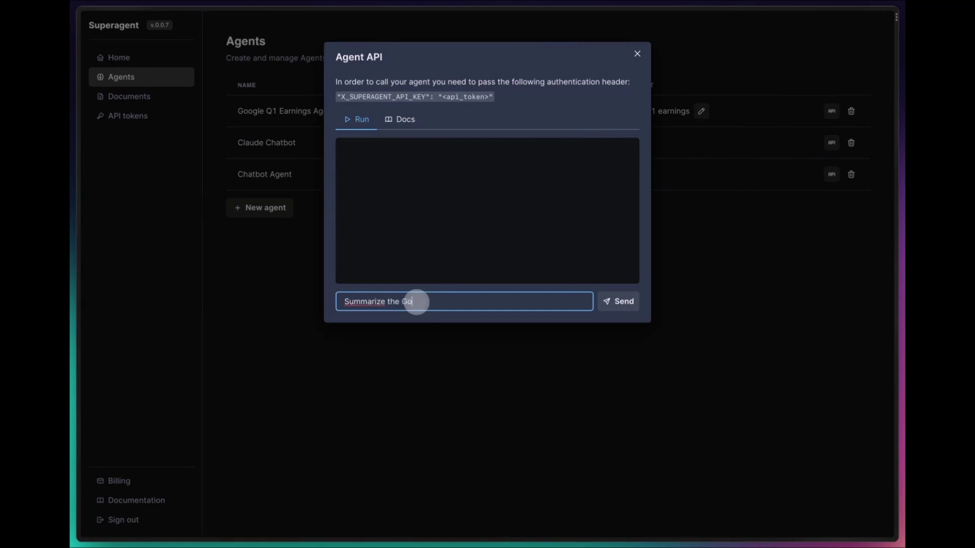
{"action": "type", "text": "Summarize the Google q1 earnings"}
{"action": "key", "text": "Return"}
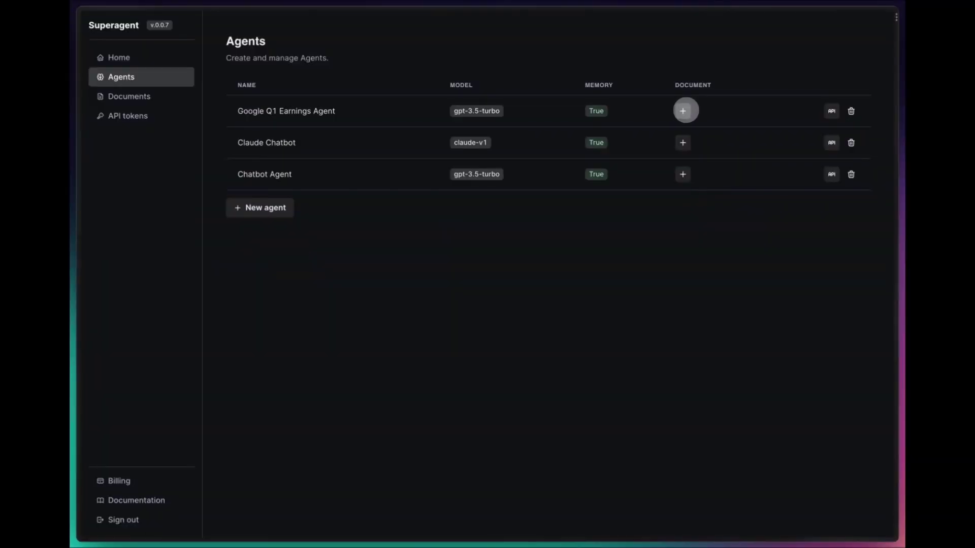
Step: Reattach the document and reopen the API runner, then exit full screen to the documentation
{"action": "left_click", "coordinate": [684, 111]}
{"action": "left_click", "coordinate": [529, 133]}
{"action": "left_click", "coordinate": [528, 143]}
{"action": "left_click", "coordinate": [562, 163]}
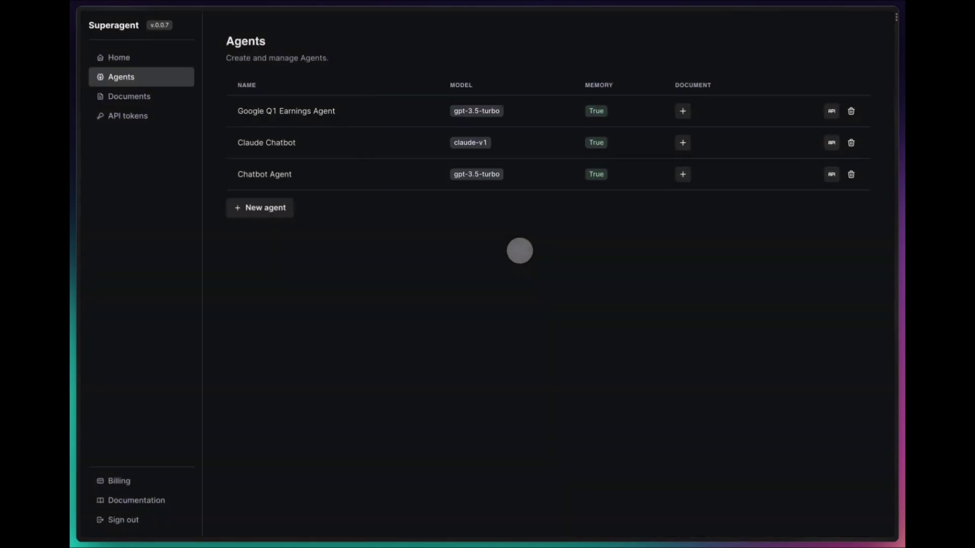
{"action": "left_click", "coordinate": [832, 111]}
{"action": "left_click", "coordinate": [417, 301]}
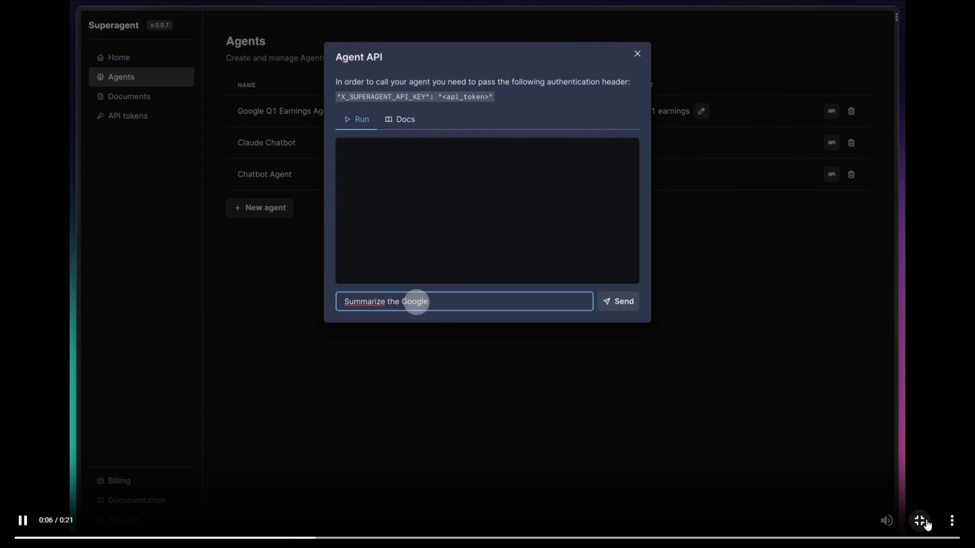
{"action": "left_click", "coordinate": [926, 522]}
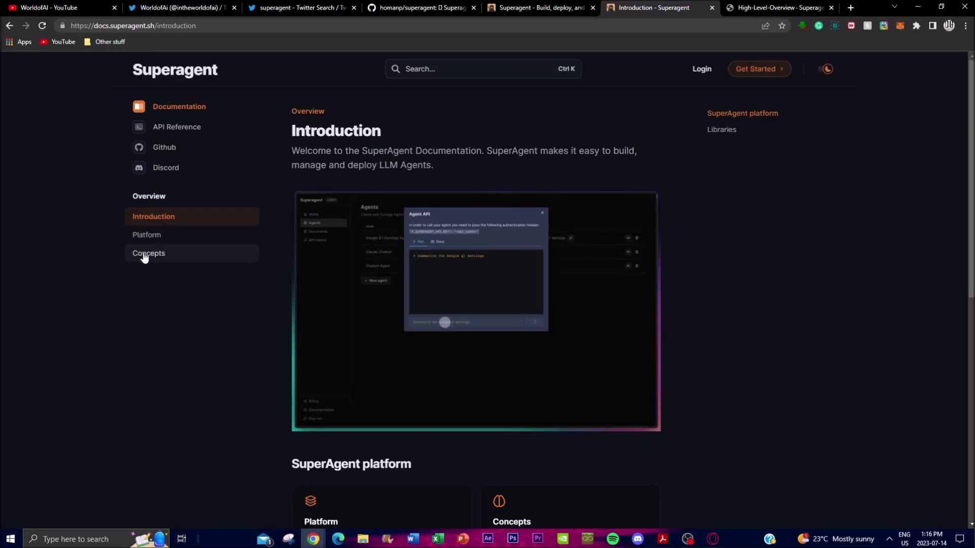
{"action": "left_click", "coordinate": [143, 255]}
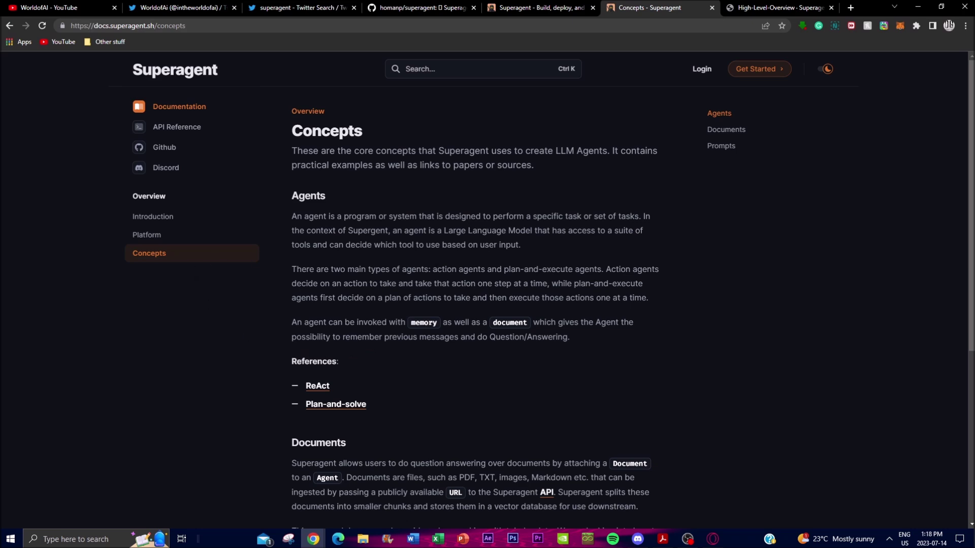
Step: Visit the Platform then Introduction doc pages, then switch to the GitHub roadmap tab with Ctrl+Tab
{"action": "scroll", "coordinate": [476, 304], "scroll_direction": "down", "scroll_amount": 4}
{"action": "scroll", "coordinate": [433, 374], "scroll_direction": "down", "scroll_amount": 2}
{"action": "scroll", "coordinate": [356, 331], "scroll_direction": "up", "scroll_amount": 4}
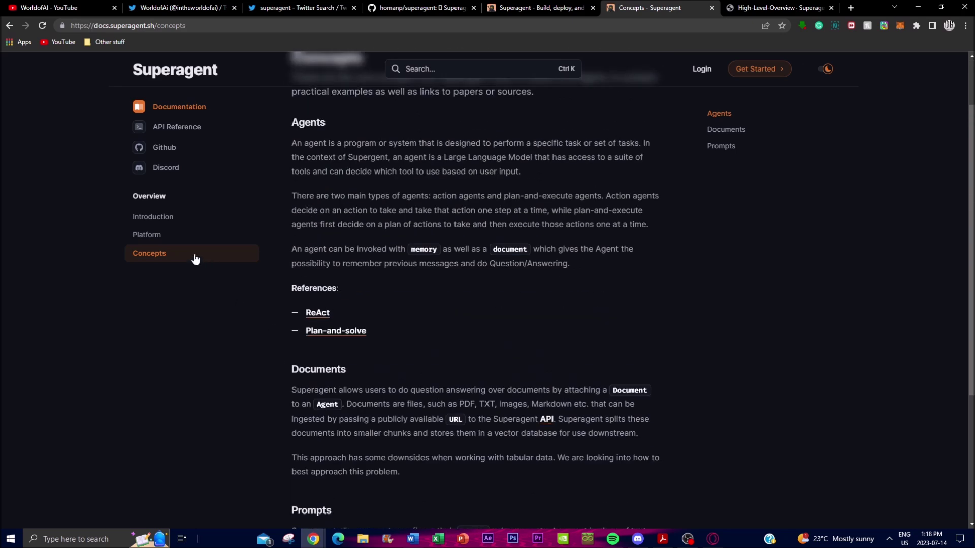
{"action": "left_click", "coordinate": [183, 235]}
{"action": "left_click", "coordinate": [183, 219]}
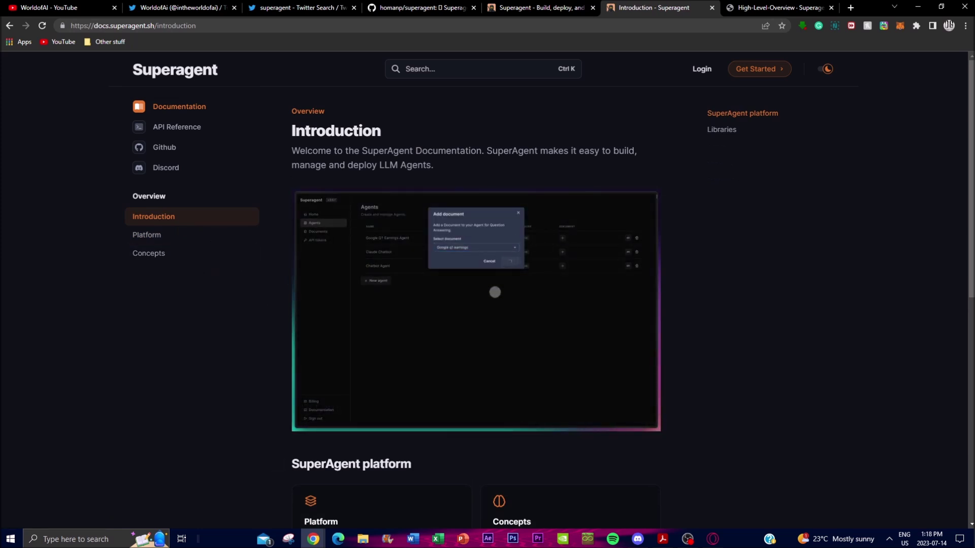
{"action": "key", "text": "ctrl+Tab"}
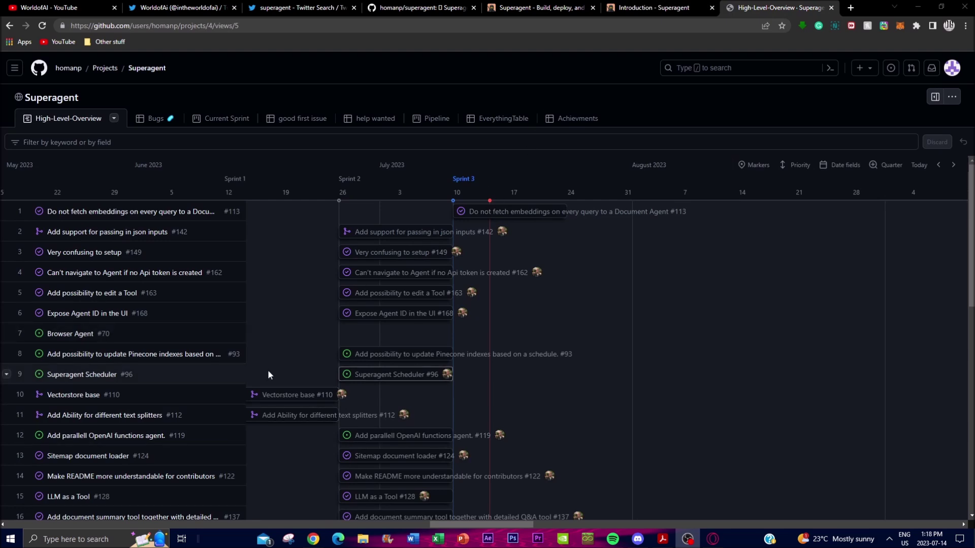
Step: Scroll through the 40 High-Level-Overview roadmap issues, pausing on the Autonomous Agents item
{"action": "scroll", "coordinate": [146, 402], "scroll_direction": "down", "scroll_amount": 1}
{"action": "scroll", "coordinate": [146, 402], "scroll_direction": "down", "scroll_amount": 7}
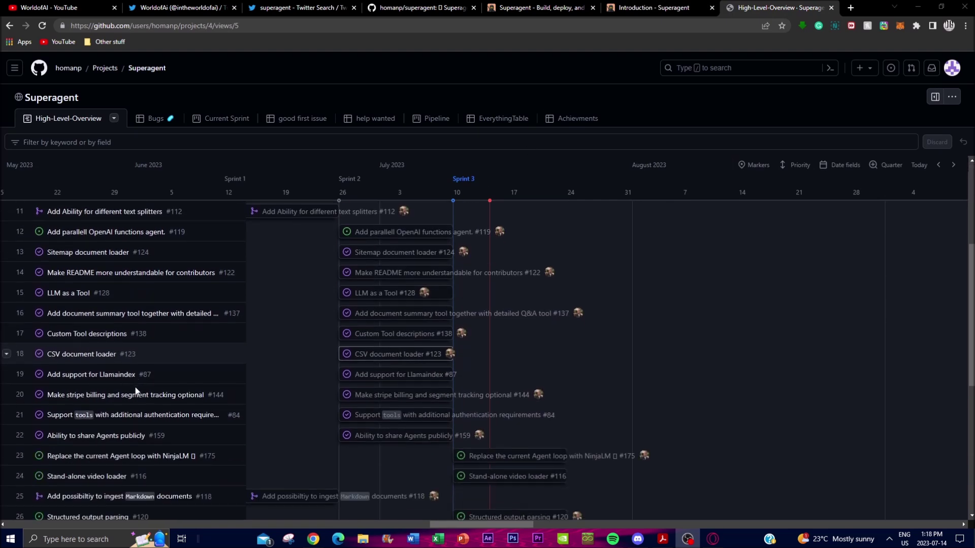
{"action": "scroll", "coordinate": [96, 400], "scroll_direction": "down", "scroll_amount": 2}
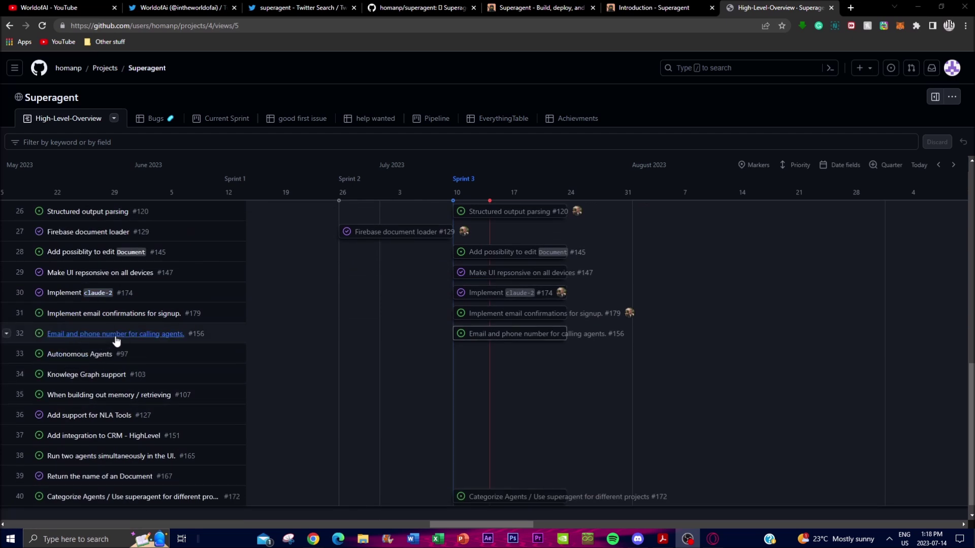
{"action": "right_click", "coordinate": [211, 345]}
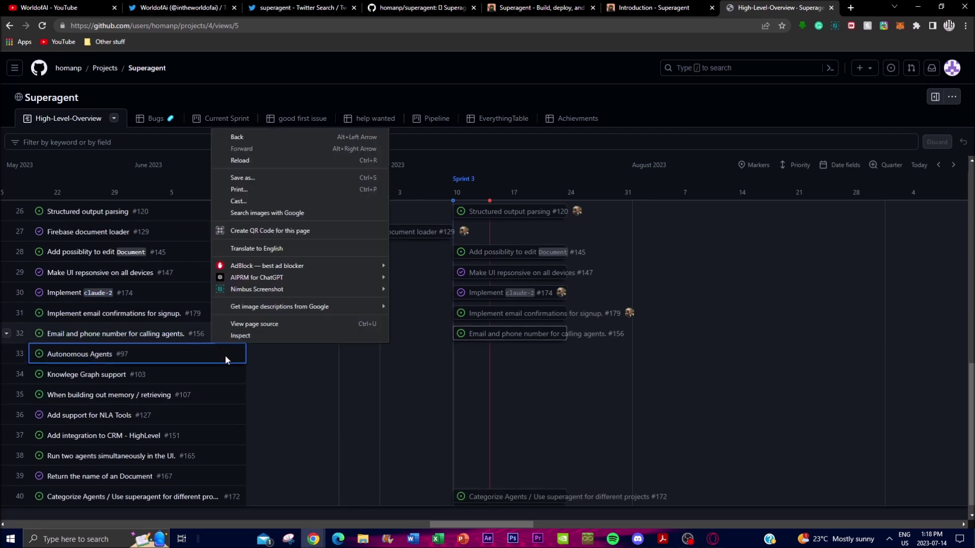
{"action": "left_click", "coordinate": [348, 378]}
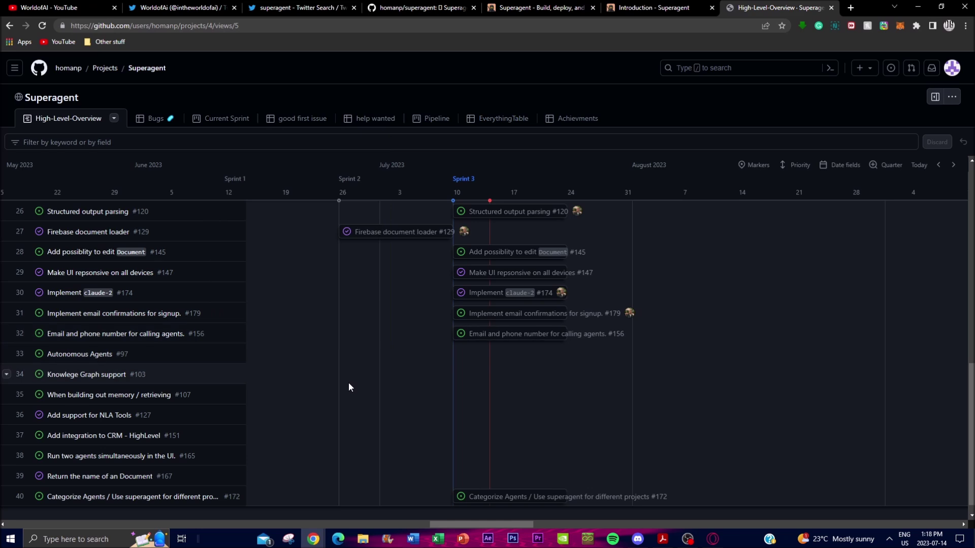
{"action": "left_click", "coordinate": [38, 353]}
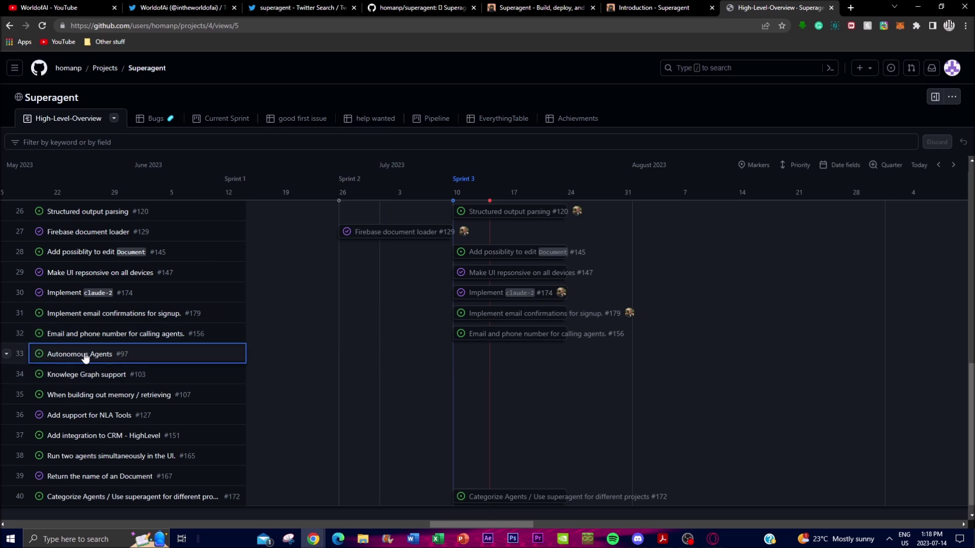
{"action": "scroll", "coordinate": [86, 353], "scroll_direction": "up", "scroll_amount": 10}
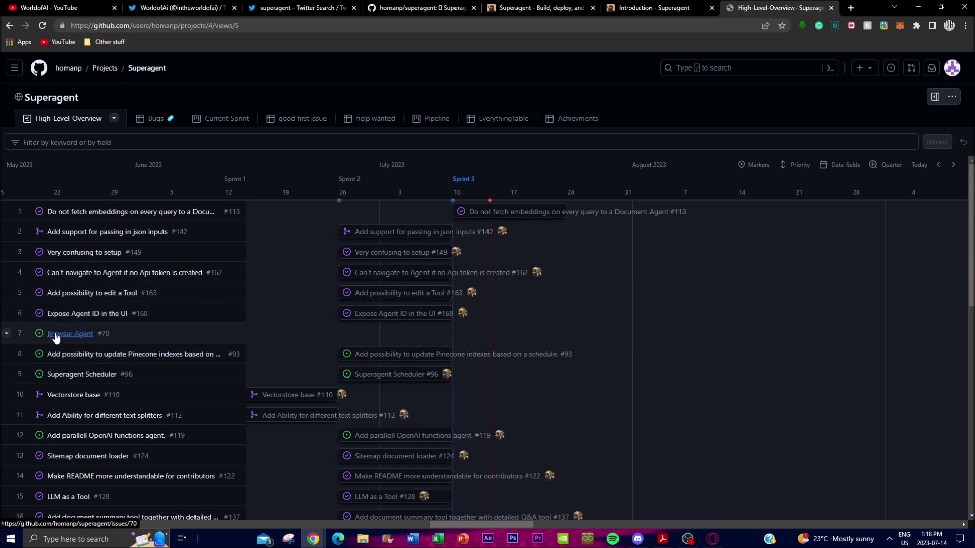
{"action": "scroll", "coordinate": [60, 358], "scroll_direction": "down", "scroll_amount": 10}
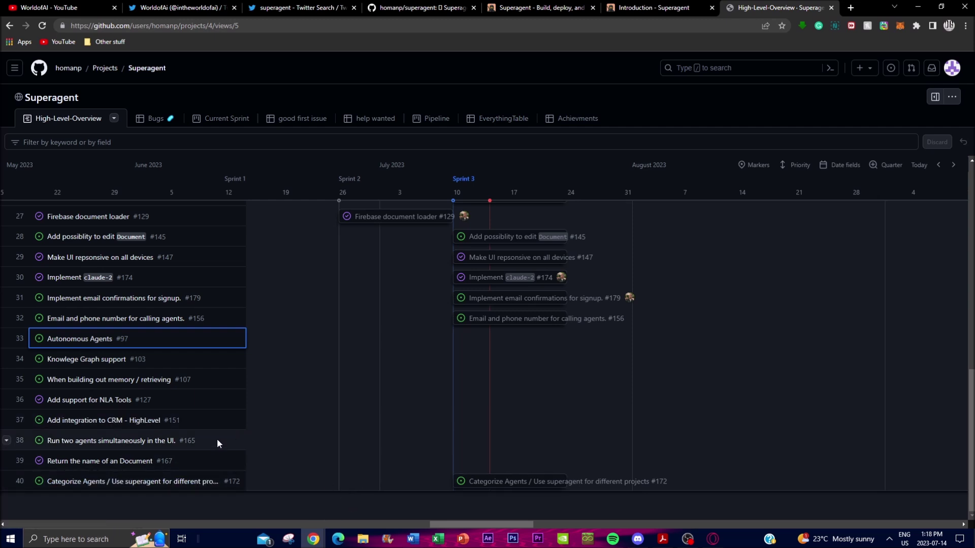
{"action": "scroll", "coordinate": [217, 442], "scroll_direction": "up", "scroll_amount": 5}
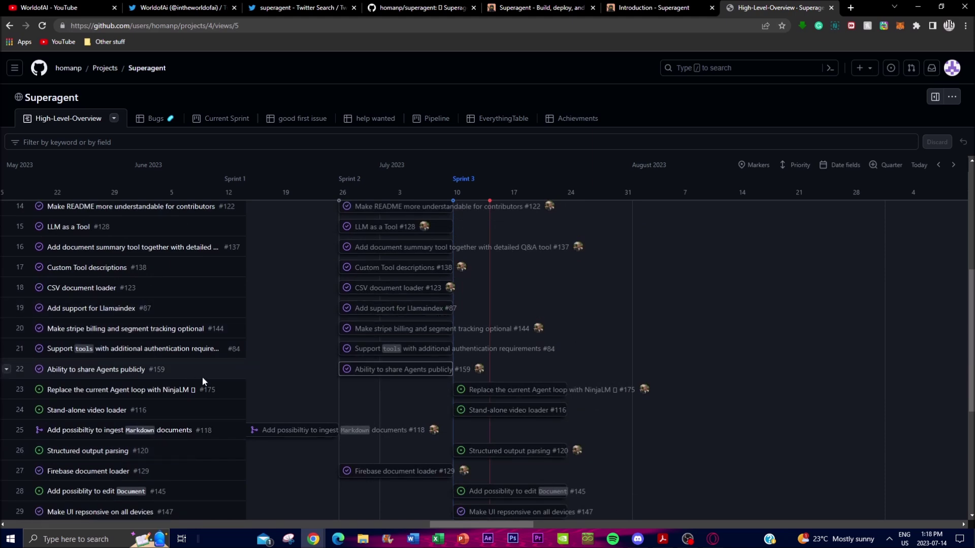
{"action": "scroll", "coordinate": [203, 380], "scroll_direction": "up", "scroll_amount": 5}
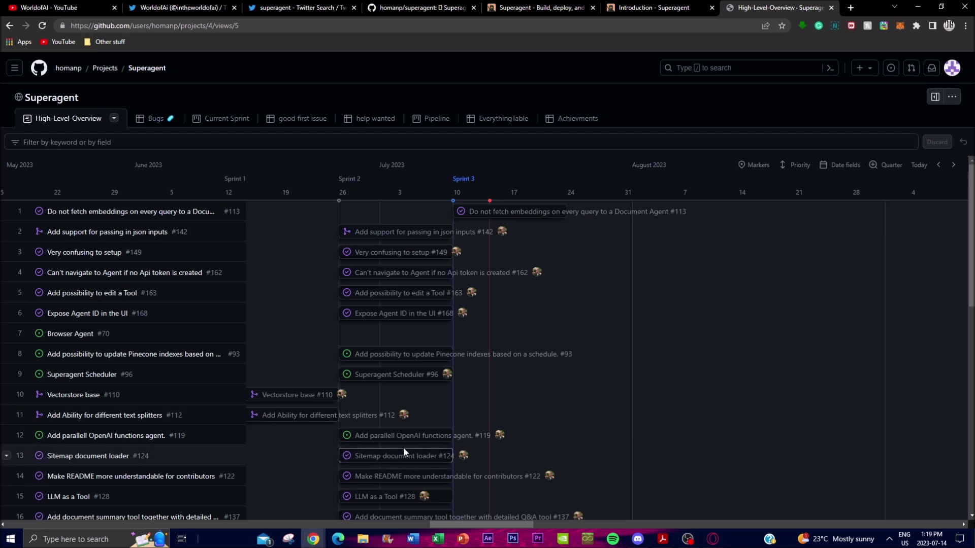
Step: Open the Superagent README and scroll to Getting Started and the environment variables
{"action": "left_click", "coordinate": [393, 9]}
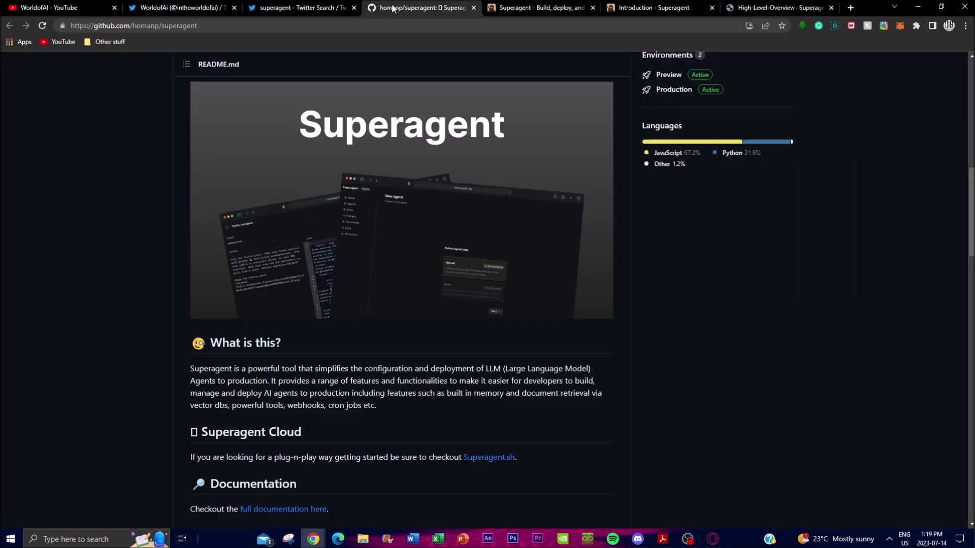
{"action": "scroll", "coordinate": [167, 492], "scroll_direction": "down", "scroll_amount": 10}
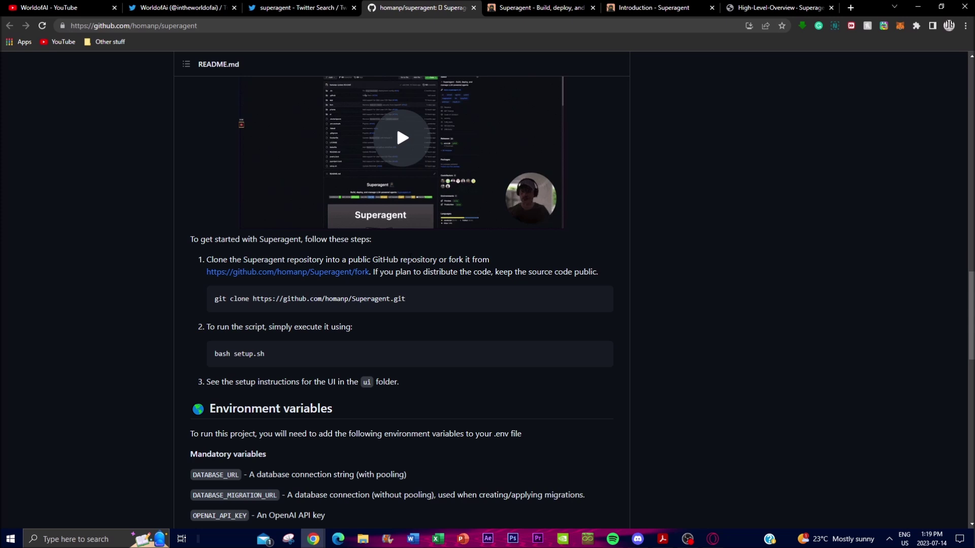
{"action": "left_click", "coordinate": [713, 539]}
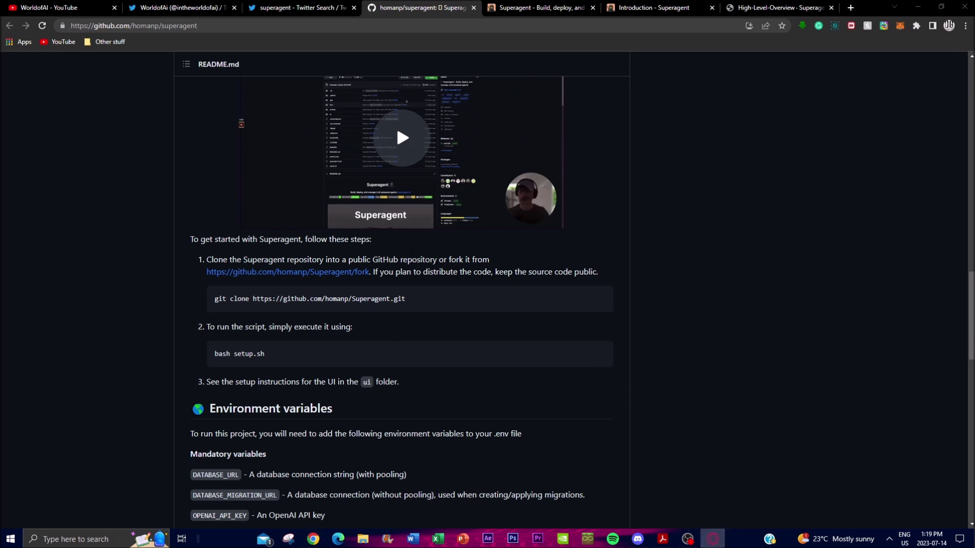
{"action": "left_click", "coordinate": [900, 171]}
{"action": "scroll", "coordinate": [315, 311], "scroll_direction": "down", "scroll_amount": 1}
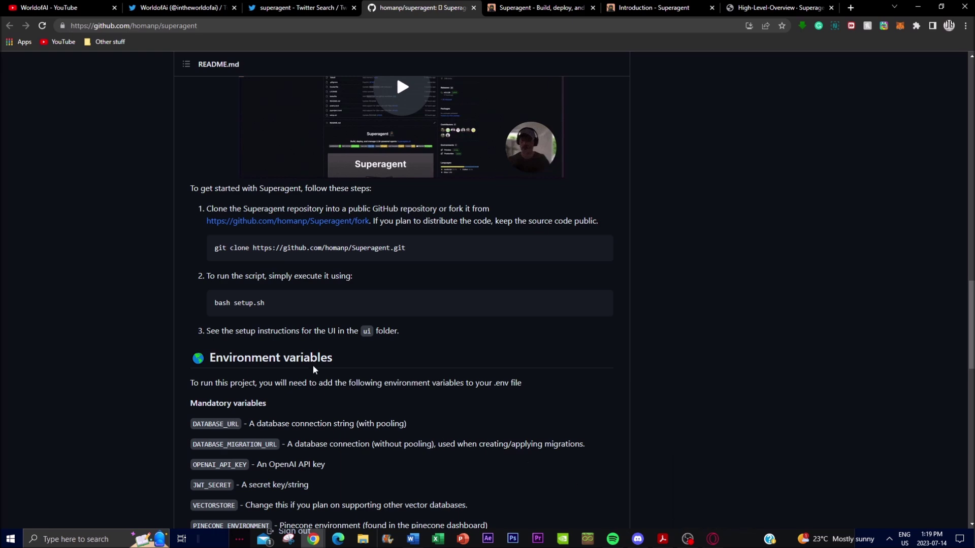
{"action": "scroll", "coordinate": [159, 351], "scroll_direction": "up", "scroll_amount": 6}
{"action": "scroll", "coordinate": [159, 350], "scroll_direction": "down", "scroll_amount": 6}
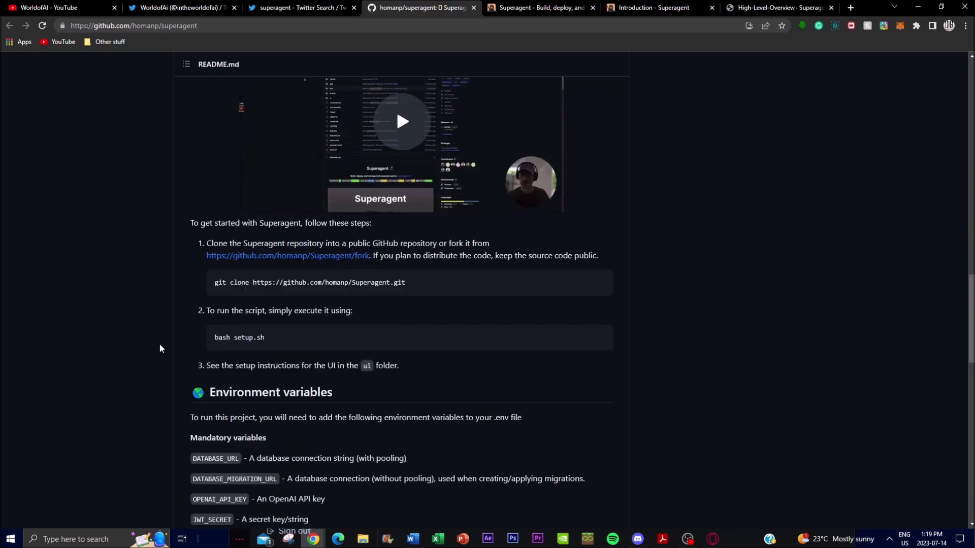
Step: Highlight the git clone command line in the README
{"action": "right_click", "coordinate": [114, 304]}
{"action": "left_click", "coordinate": [93, 263]}
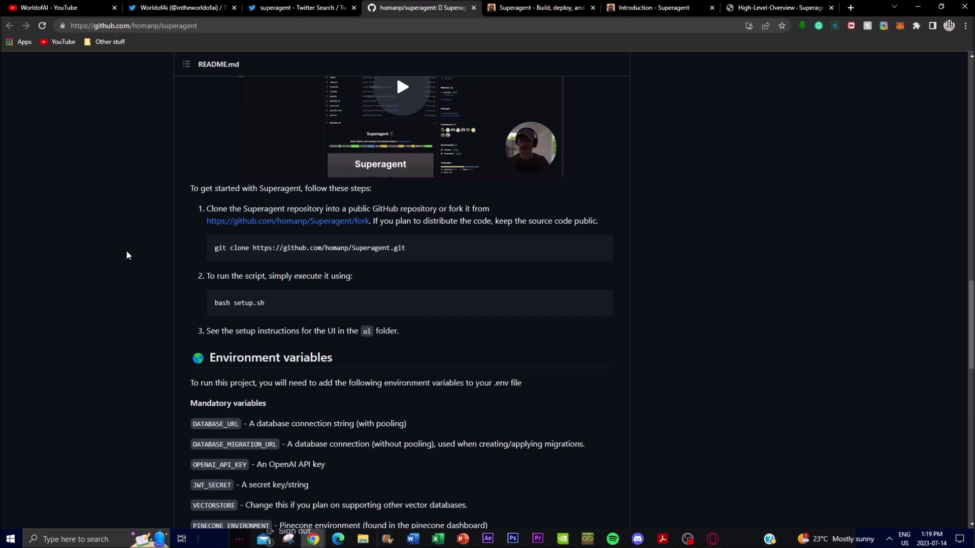
{"action": "left_click_drag", "start_coordinate": [211, 248], "coordinate": [435, 266]}
{"action": "left_click", "coordinate": [467, 257]}
{"action": "right_click", "coordinate": [449, 253]}
{"action": "left_click", "coordinate": [450, 253]}
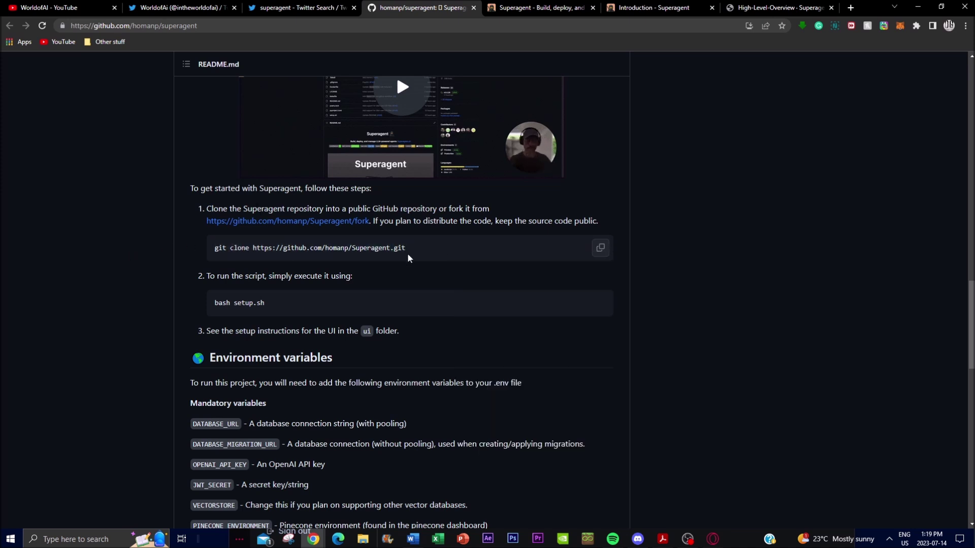